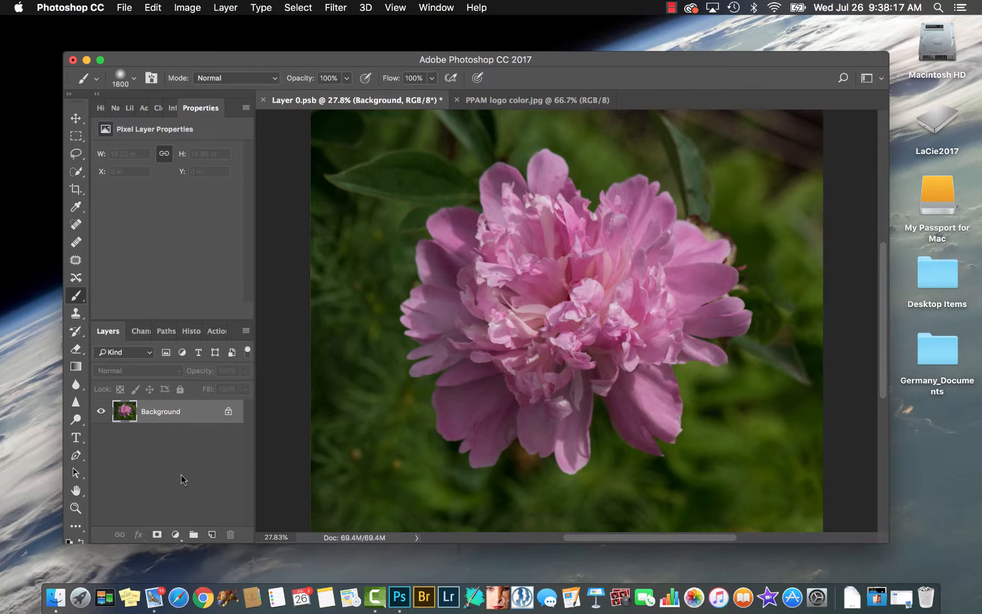
# Convert the Background layer to a smart object, scale it down to about 58%, and place it near the canvas centre.
pyautogui.rightClick(152, 413)
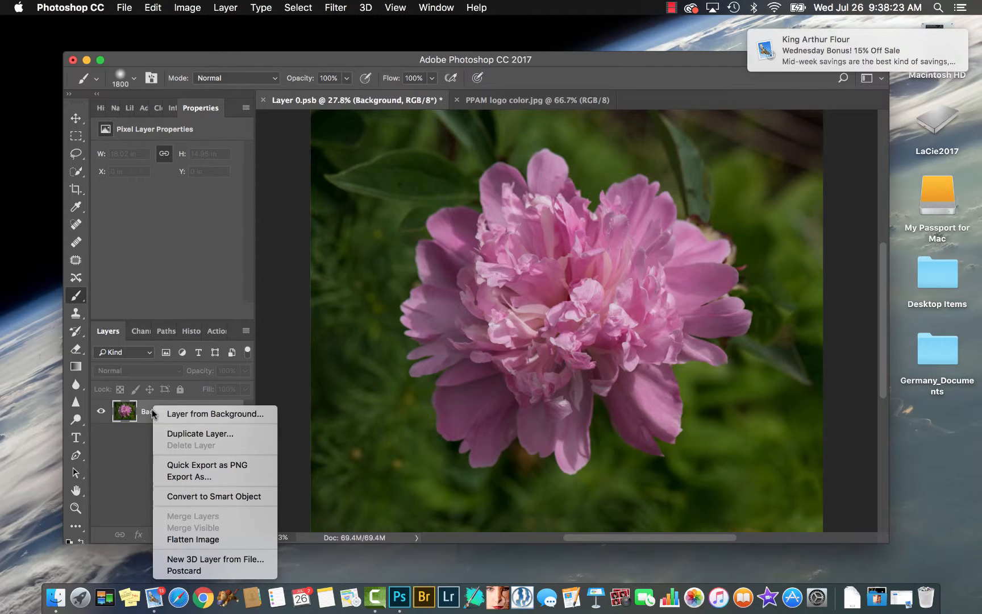
pyautogui.click(183, 493)
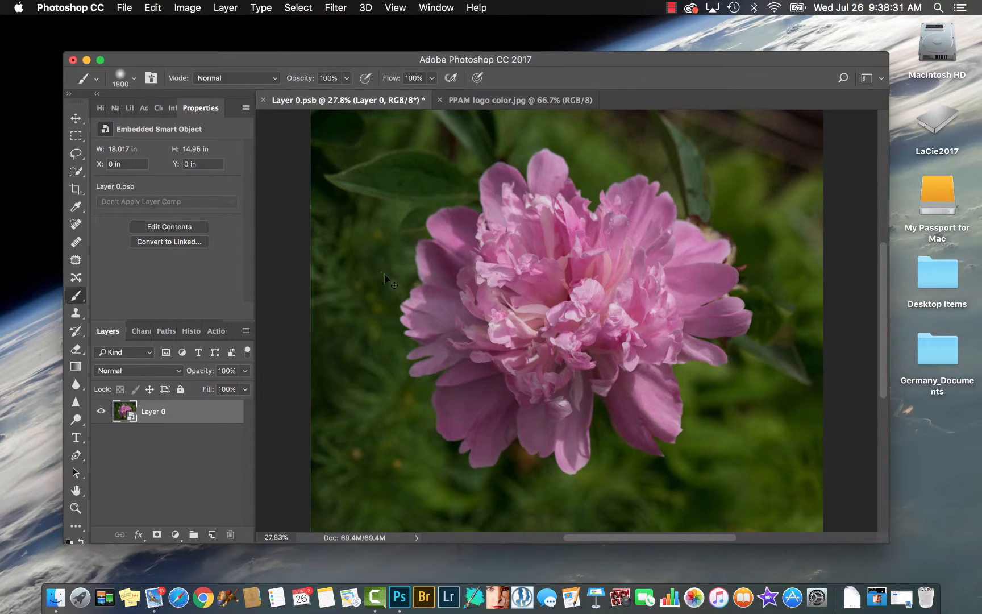
pyautogui.press('super+t')
pyautogui.moveTo(311, 110); pyautogui.dragTo(527, 287)
pyautogui.moveTo(659, 373); pyautogui.dragTo(548, 302)
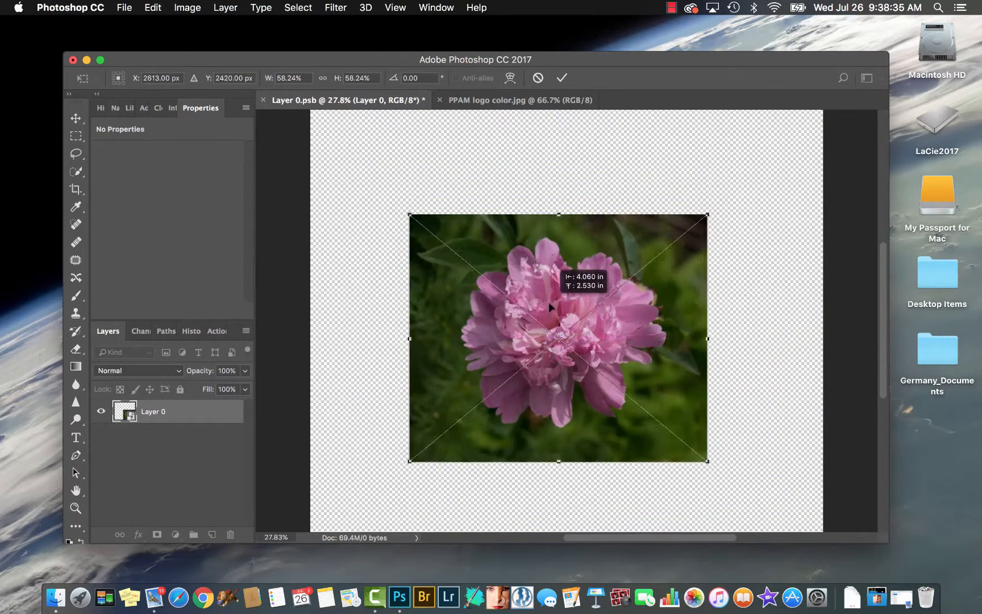
pyautogui.press('Return')
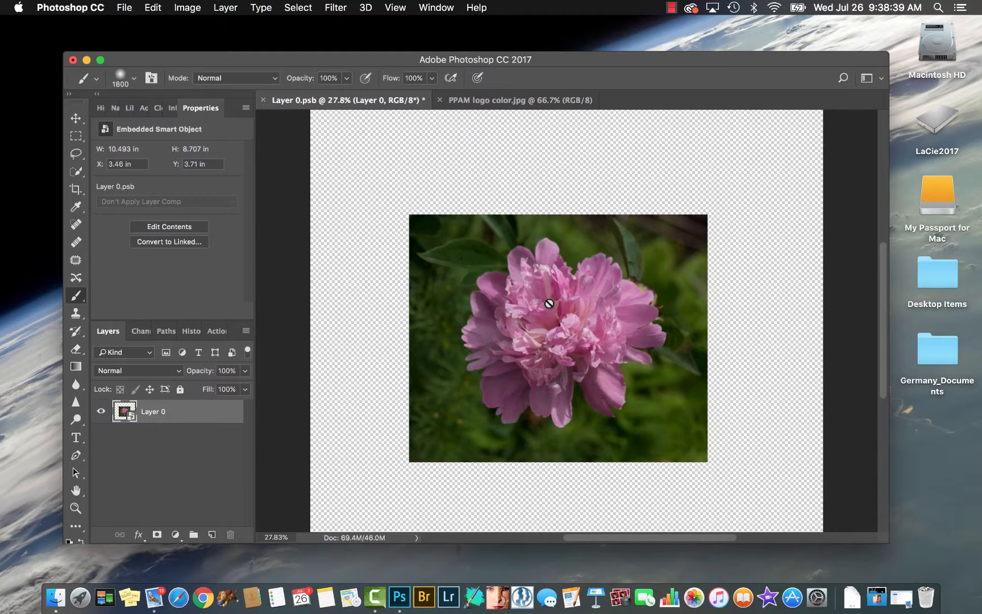
# Scale the flower smart object back up to about 98% of its original size.
pyautogui.moveTo(568, 321)
pyautogui.mouseDown()
pyautogui.moveTo(639, 340)
pyautogui.moveTo(582, 320)
pyautogui.mouseUp()
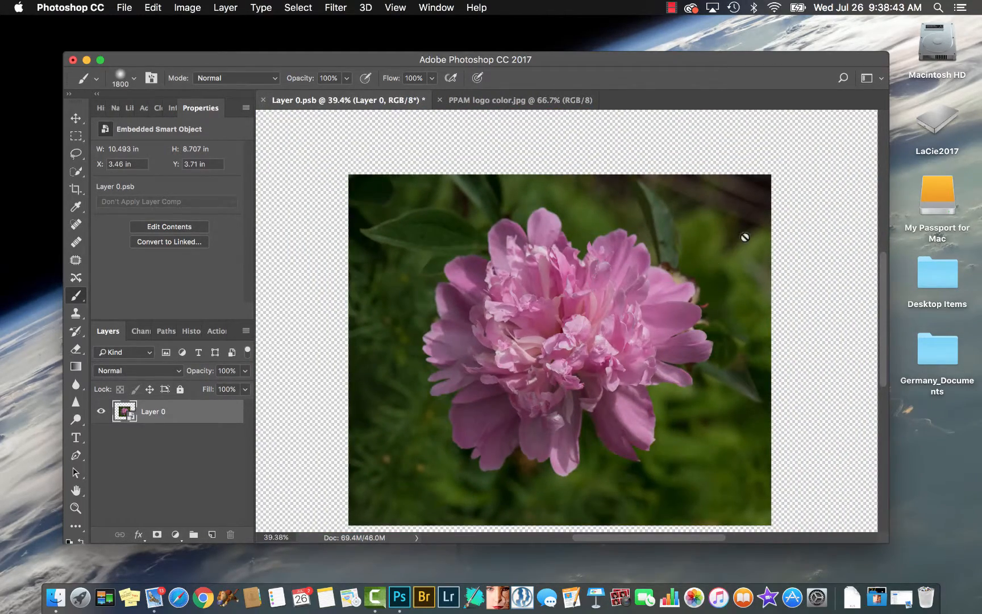
pyautogui.press('super+t')
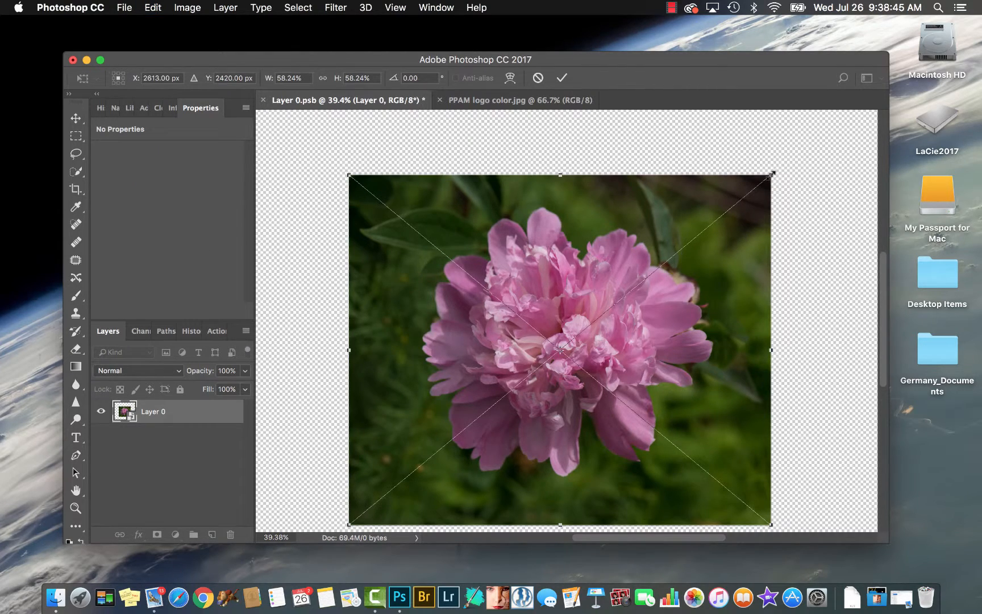
pyautogui.moveTo(771, 175); pyautogui.dragTo(846, 114)
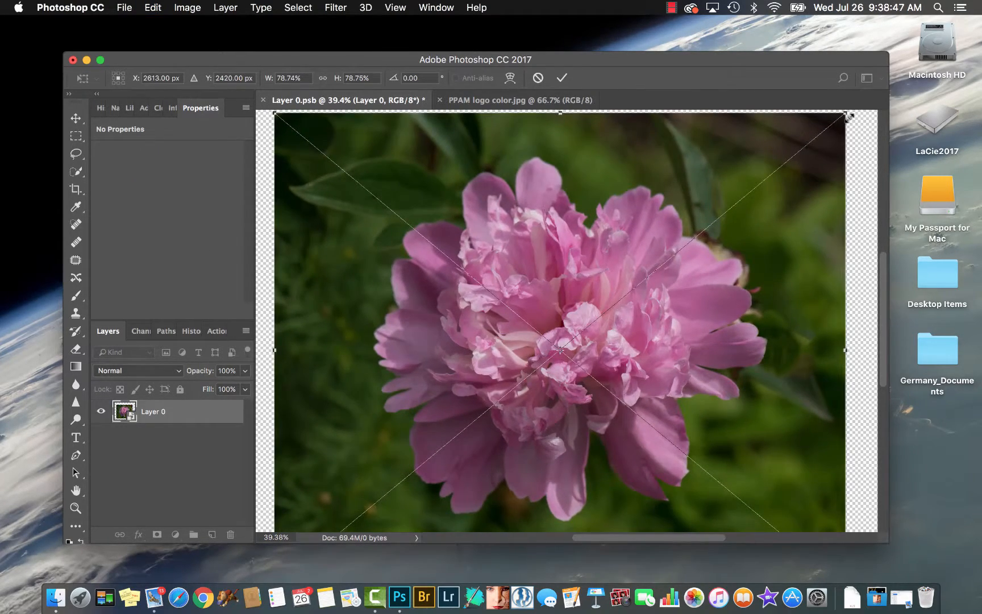
pyautogui.press('super+0')
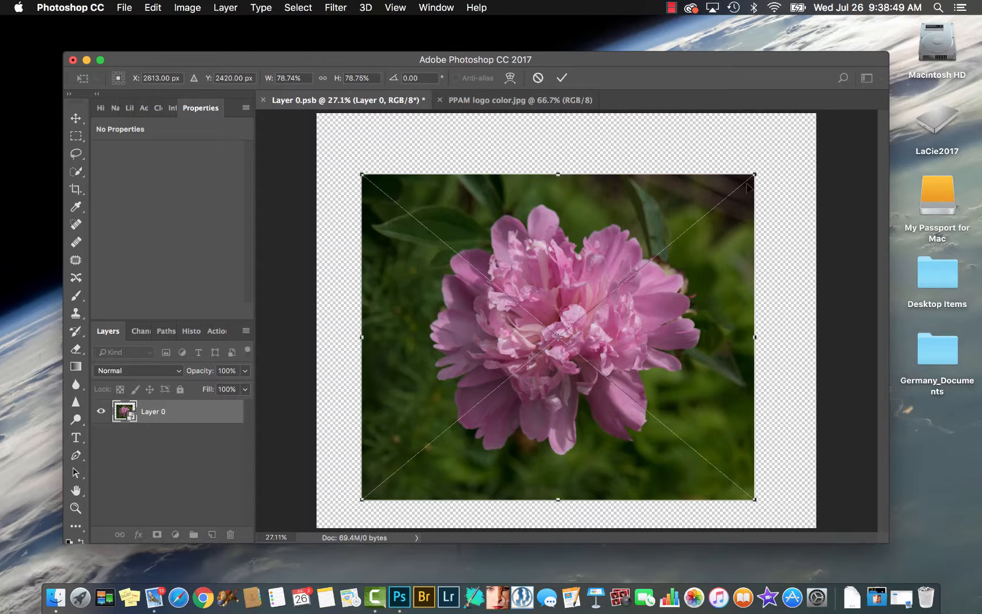
pyautogui.moveTo(755, 173); pyautogui.dragTo(804, 130)
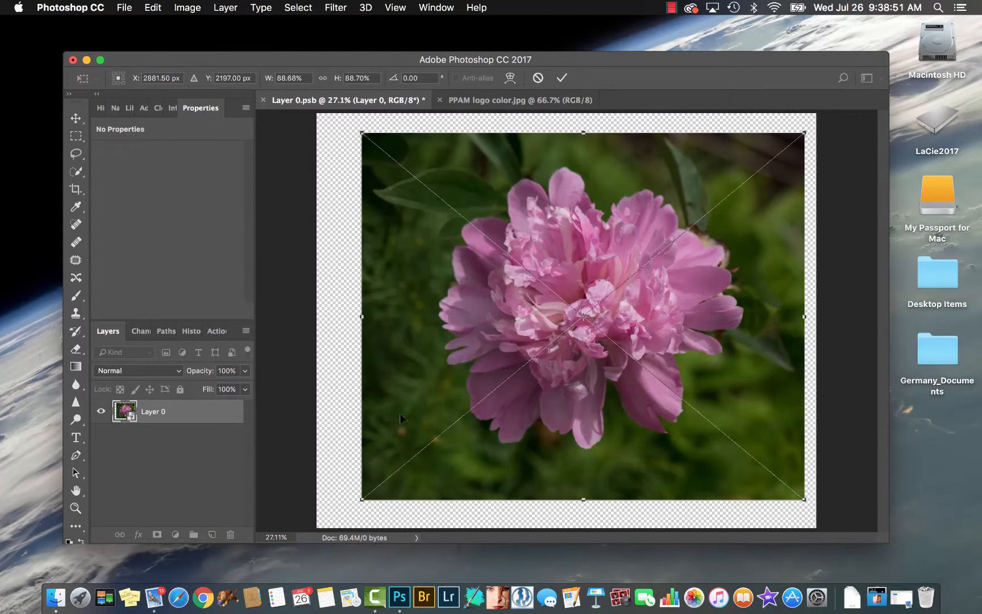
pyautogui.moveTo(362, 499); pyautogui.dragTo(307, 527)
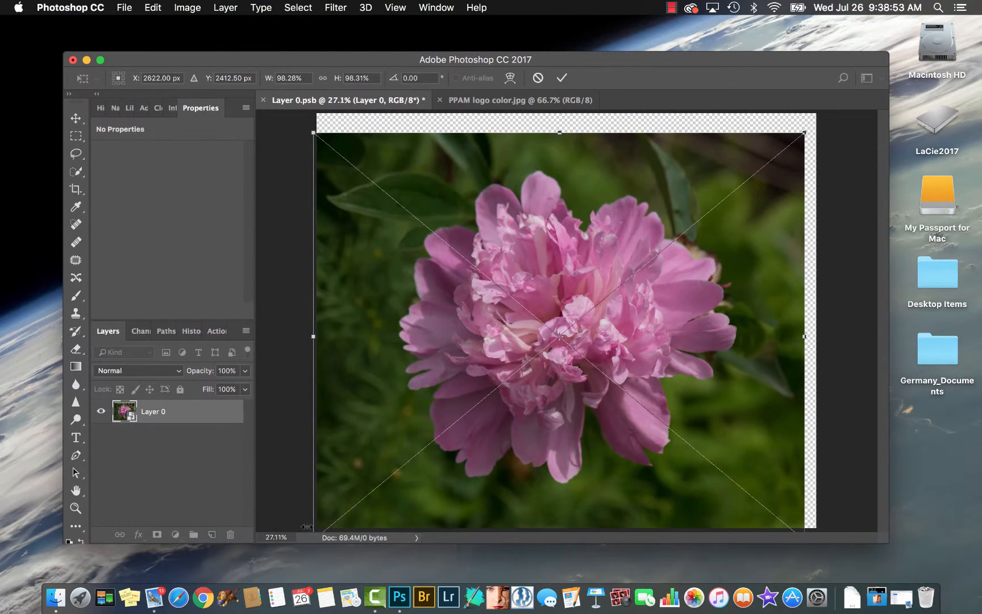
pyautogui.press('Return')
# Move the flower layer up and right to about X 0.15 in, Y 0.25 in, leaving a thin transparent border.
pyautogui.press('b')
pyautogui.moveTo(577, 323)
pyautogui.mouseDown()
pyautogui.moveTo(653, 350)
pyautogui.moveTo(587, 330)
pyautogui.mouseUp()
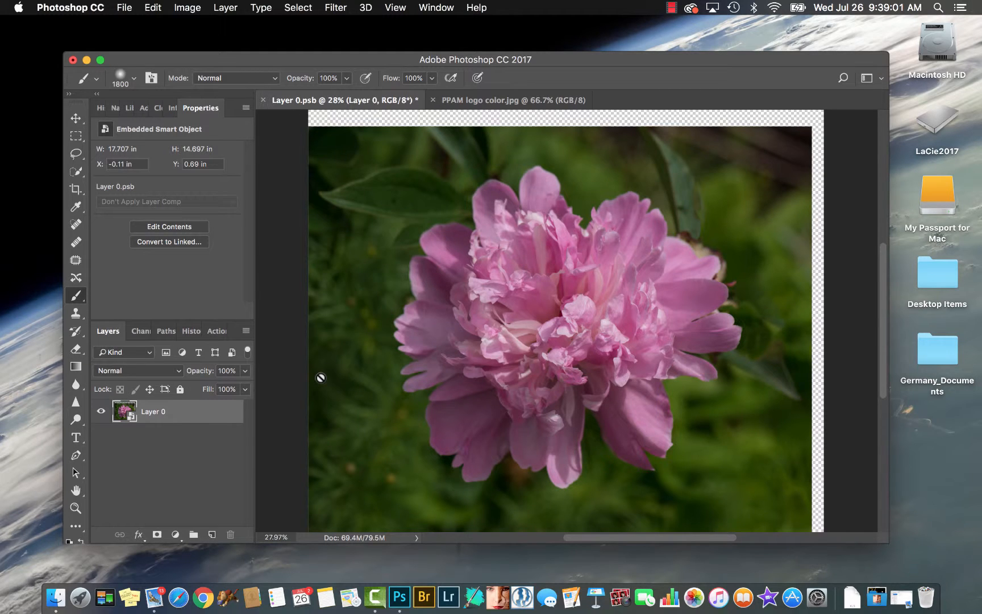
pyautogui.press('super+minus')
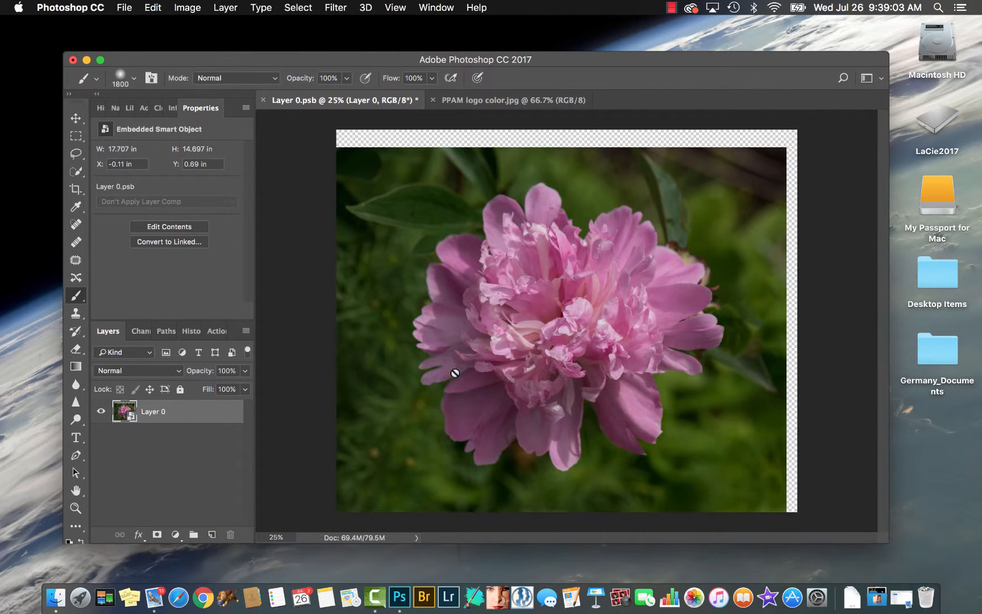
pyautogui.press('v')
pyautogui.moveTo(494, 370)
pyautogui.mouseDown()
pyautogui.moveTo(523, 370)
pyautogui.moveTo(501, 360)
pyautogui.mouseUp()
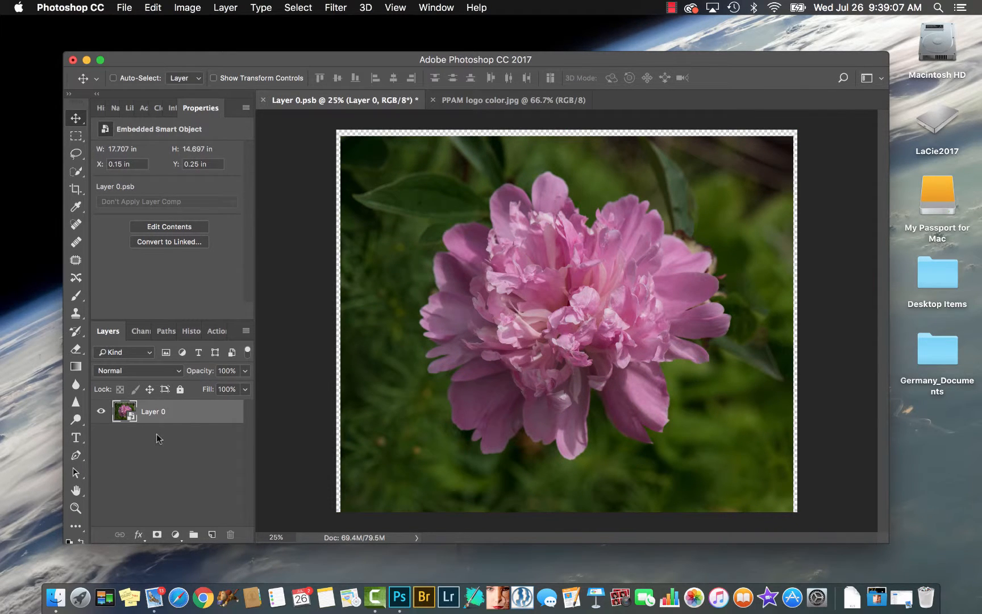
# Apply a Gaussian Blur smart filter with a 59-pixel radius to Layer 0.
pyautogui.click(339, 9)
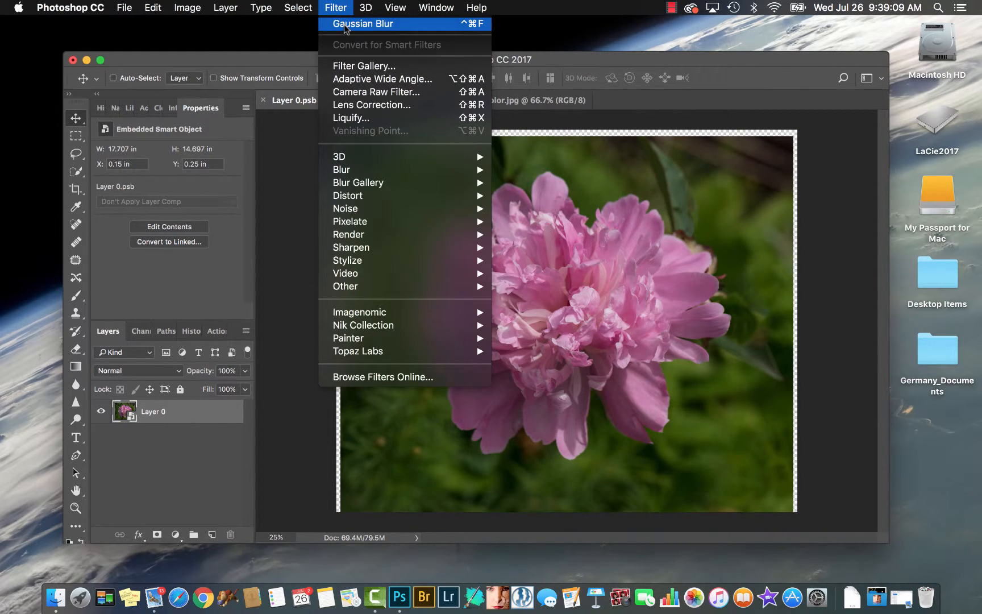
pyautogui.click(344, 24)
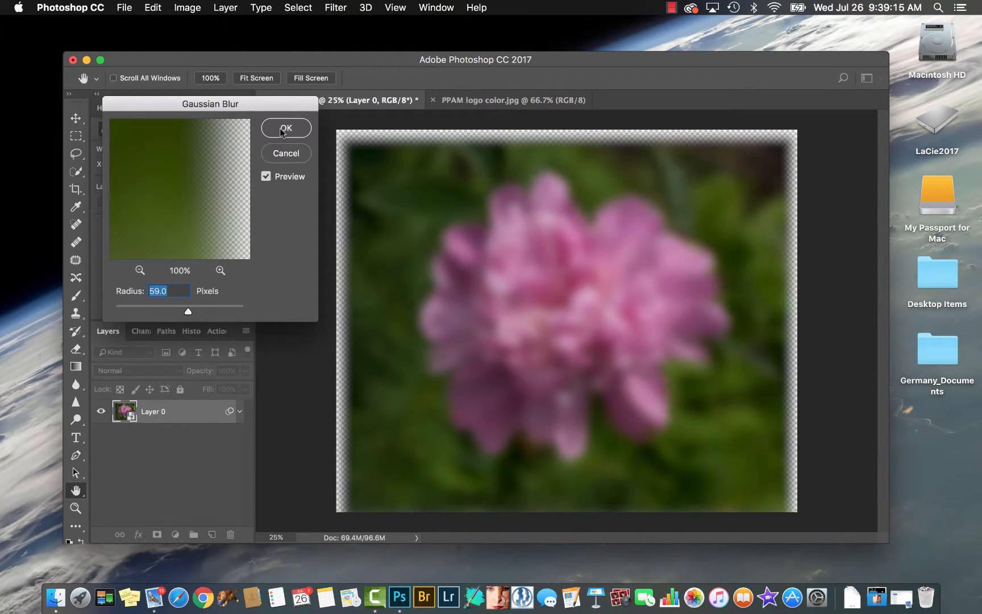
pyautogui.click(280, 130)
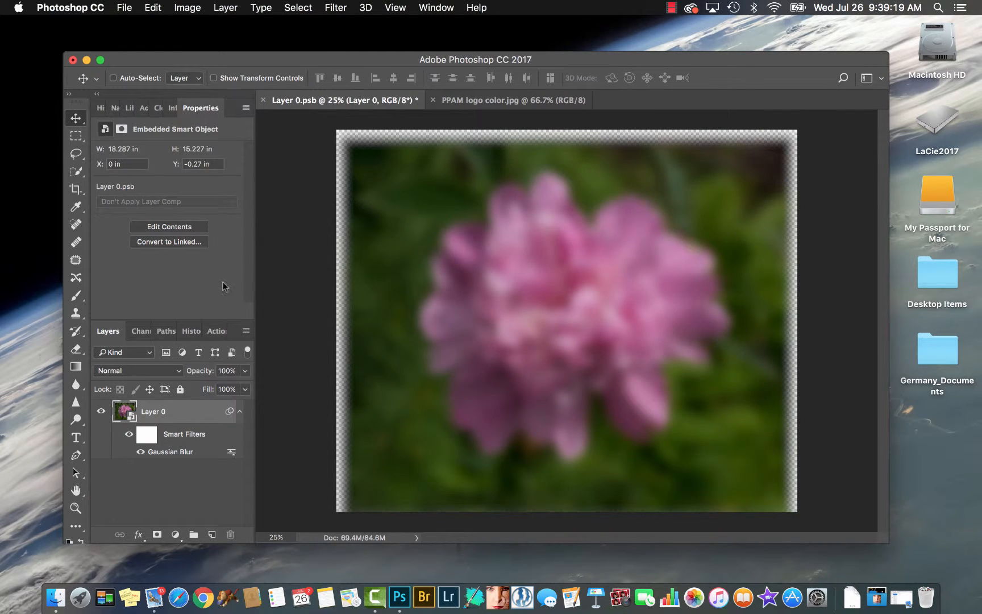
# Paint black over the flower on the smart filter mask using the 1800-pixel soft brush at 100% opacity.
pyautogui.click(147, 434)
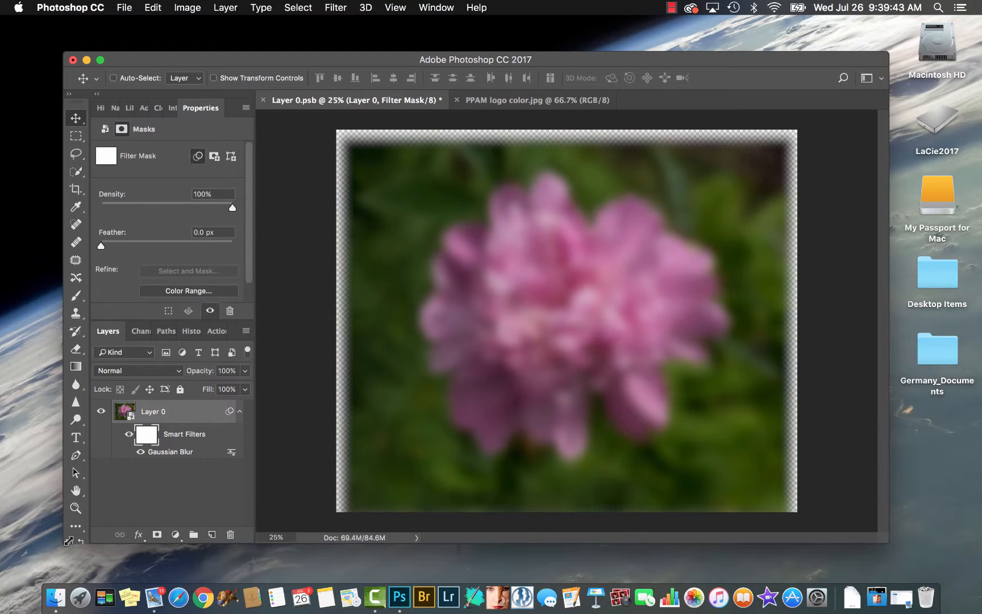
pyautogui.moveTo(65, 542); pyautogui.dragTo(75, 566)
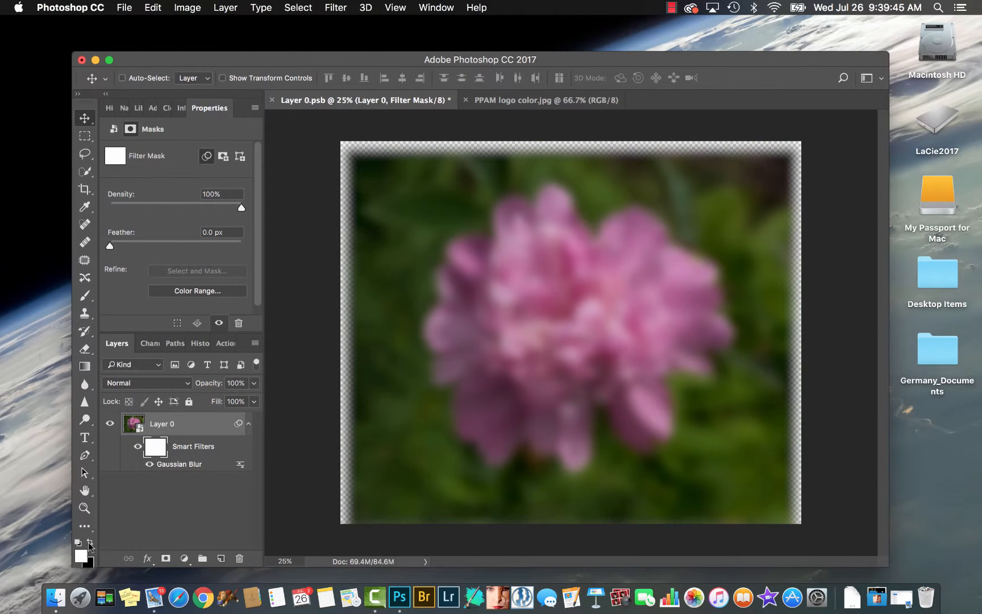
pyautogui.click(90, 542)
pyautogui.press('b')
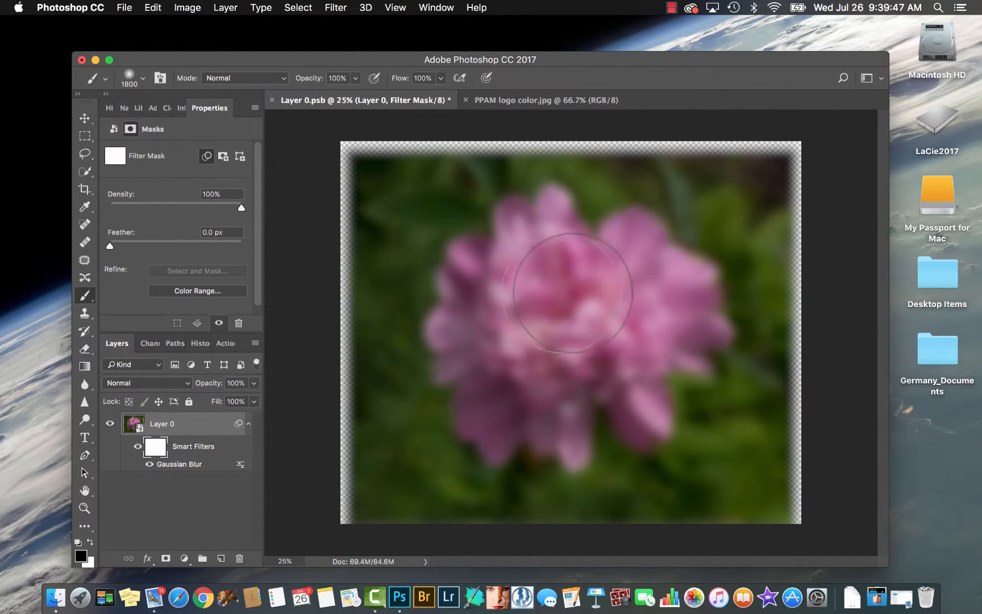
pyautogui.moveTo(568, 293)
pyautogui.mouseDown()
pyautogui.moveTo(535, 300)
pyautogui.moveTo(499, 341)
pyautogui.moveTo(550, 384)
pyautogui.moveTo(632, 357)
pyautogui.moveTo(634, 296)
pyautogui.moveTo(604, 276)
pyautogui.moveTo(548, 265)
pyautogui.moveTo(503, 328)
pyautogui.moveTo(521, 372)
pyautogui.moveTo(566, 385)
pyautogui.moveTo(617, 358)
pyautogui.moveTo(617, 301)
pyautogui.moveTo(571, 279)
pyautogui.moveTo(517, 273)
pyautogui.moveTo(495, 345)
pyautogui.moveTo(539, 392)
pyautogui.moveTo(617, 370)
pyautogui.moveTo(631, 303)
pyautogui.mouseUp()
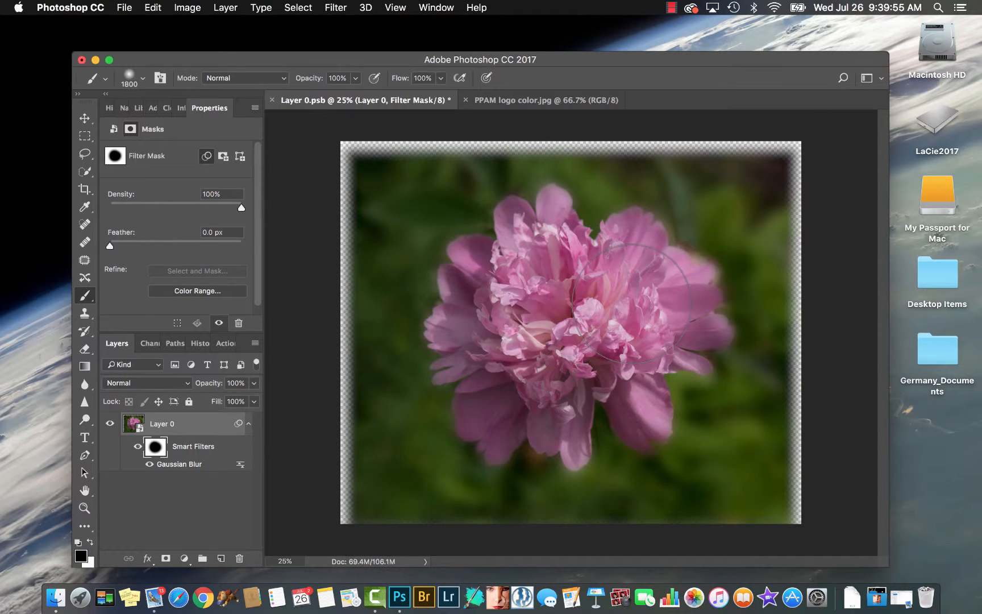
# Paint white at 50% opacity over the flower's outer petals on the filter mask, and undo all the mask painting.
pyautogui.press('5')
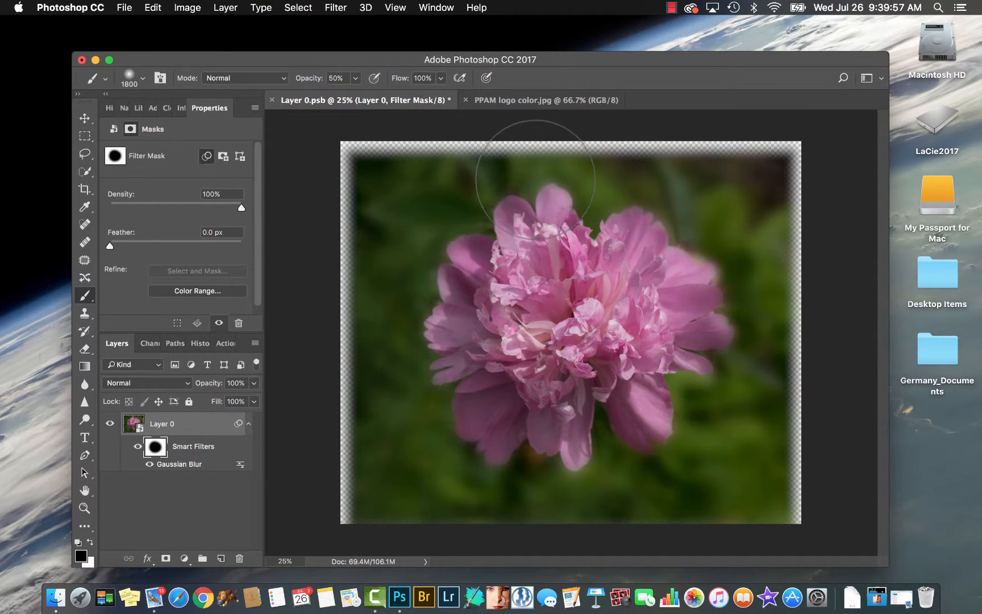
pyautogui.press('x')
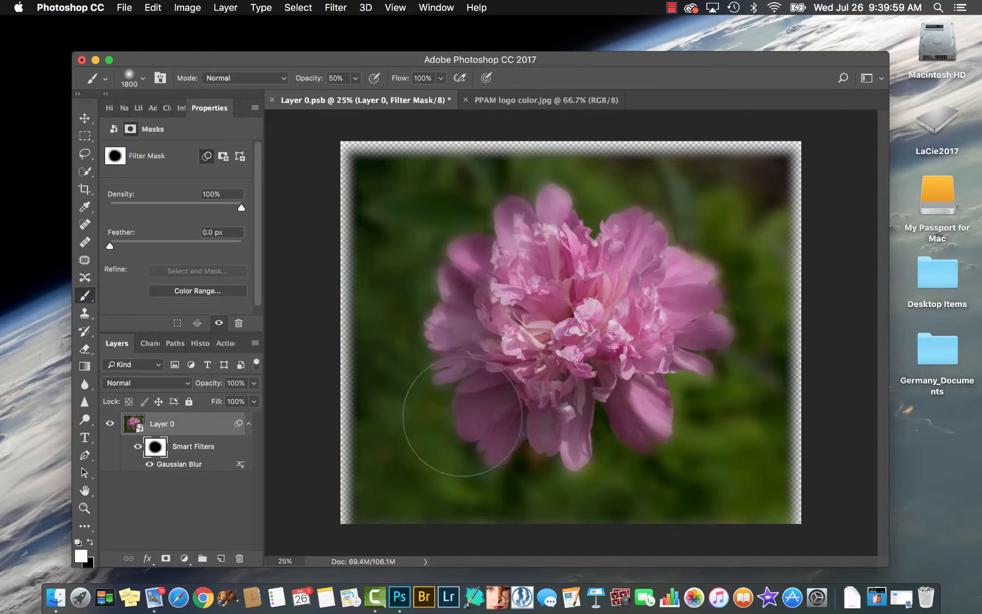
pyautogui.moveTo(462, 416)
pyautogui.mouseDown()
pyautogui.moveTo(521, 442)
pyautogui.moveTo(596, 445)
pyautogui.moveTo(690, 380)
pyautogui.moveTo(687, 239)
pyautogui.moveTo(630, 206)
pyautogui.moveTo(570, 200)
pyautogui.moveTo(526, 202)
pyautogui.moveTo(417, 273)
pyautogui.moveTo(427, 366)
pyautogui.moveTo(486, 461)
pyautogui.moveTo(639, 456)
pyautogui.moveTo(677, 418)
pyautogui.mouseUp()
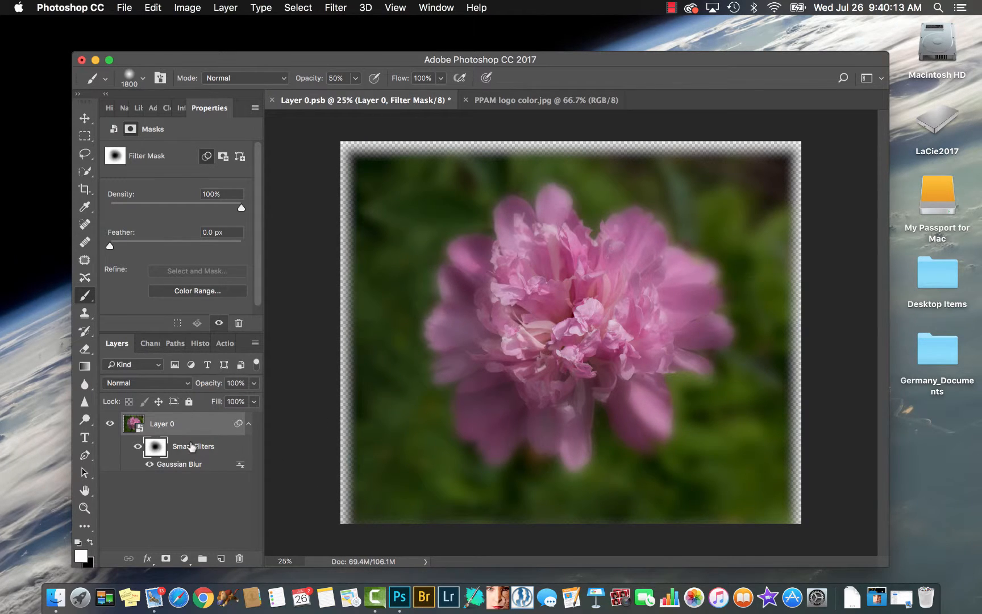
pyautogui.press('super+z')
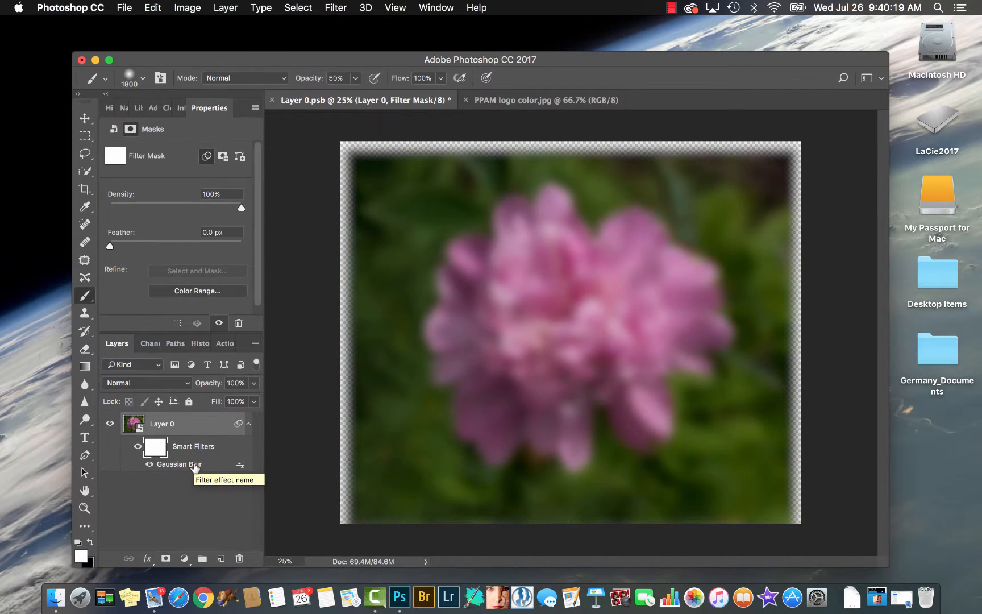
# Try lowering the Gaussian Blur filter's blending opacity to 67%, and return it to 100%.
pyautogui.doubleClick(241, 467)
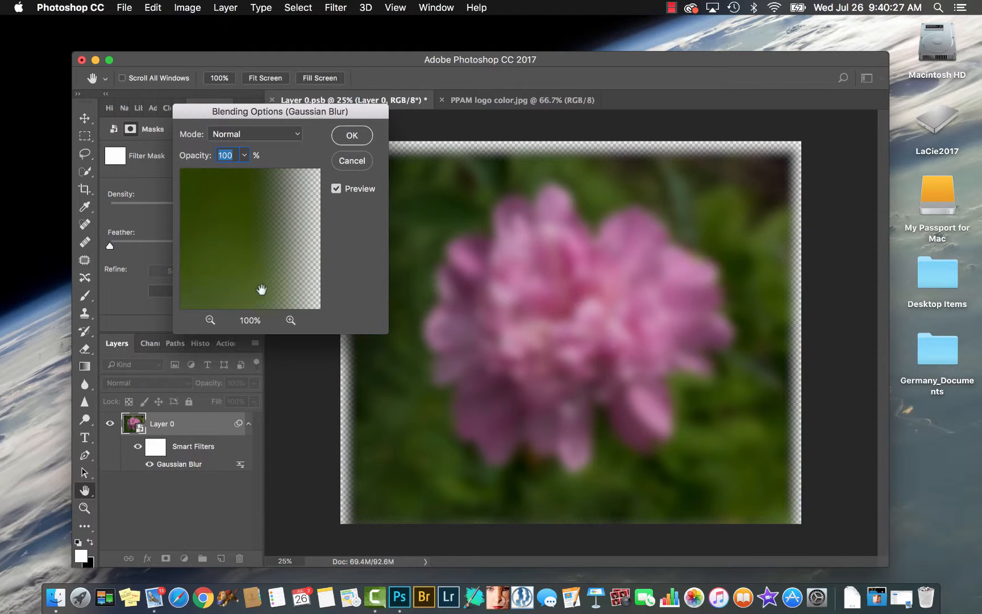
pyautogui.click(246, 159)
pyautogui.moveTo(245, 169); pyautogui.dragTo(223, 174)
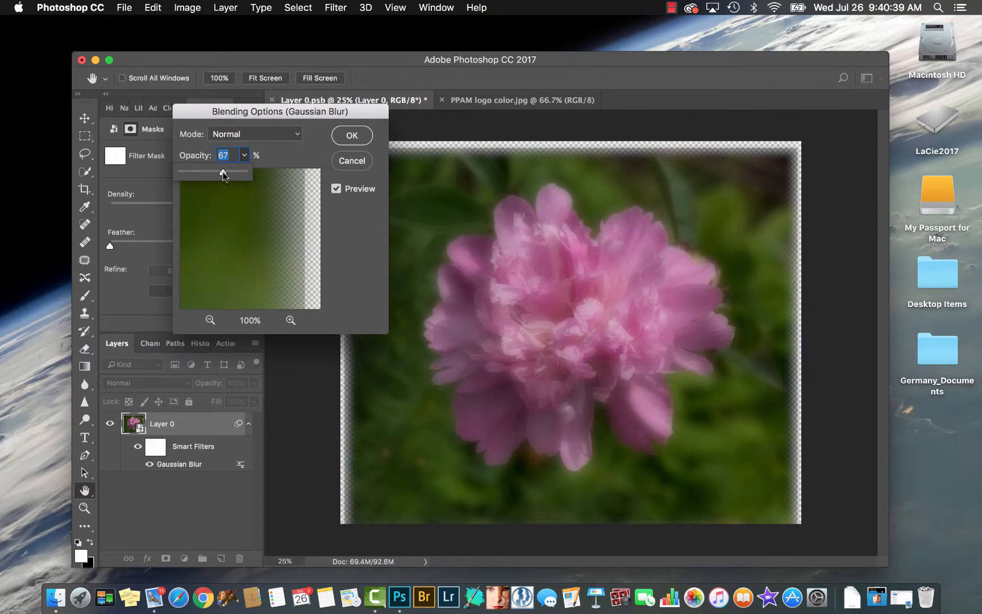
pyautogui.moveTo(224, 174); pyautogui.dragTo(247, 173)
# Set the Gaussian Blur filter's blend mode to Soft Light.
pyautogui.click(269, 134)
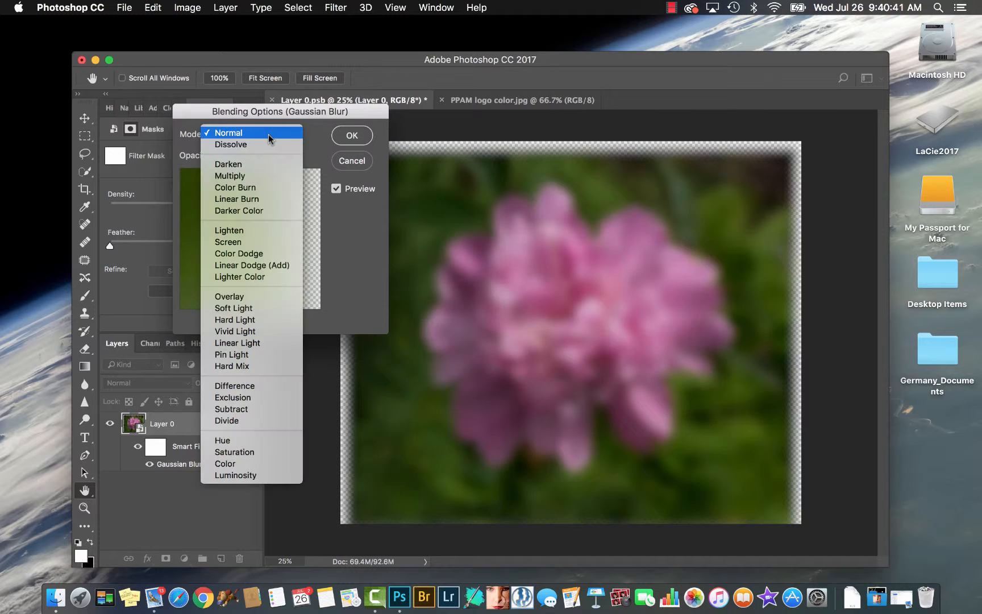
pyautogui.click(235, 309)
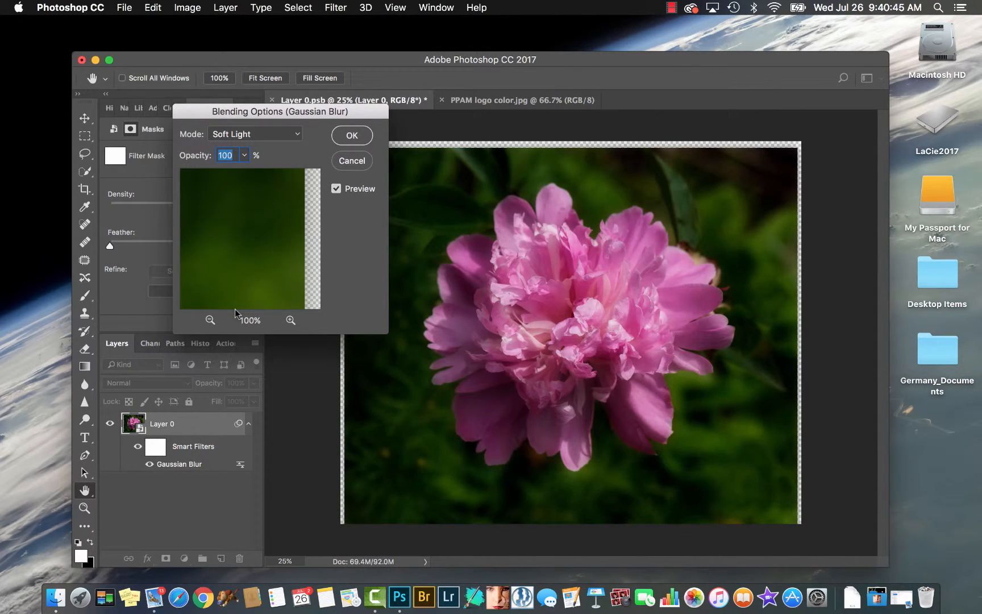
pyautogui.click(344, 138)
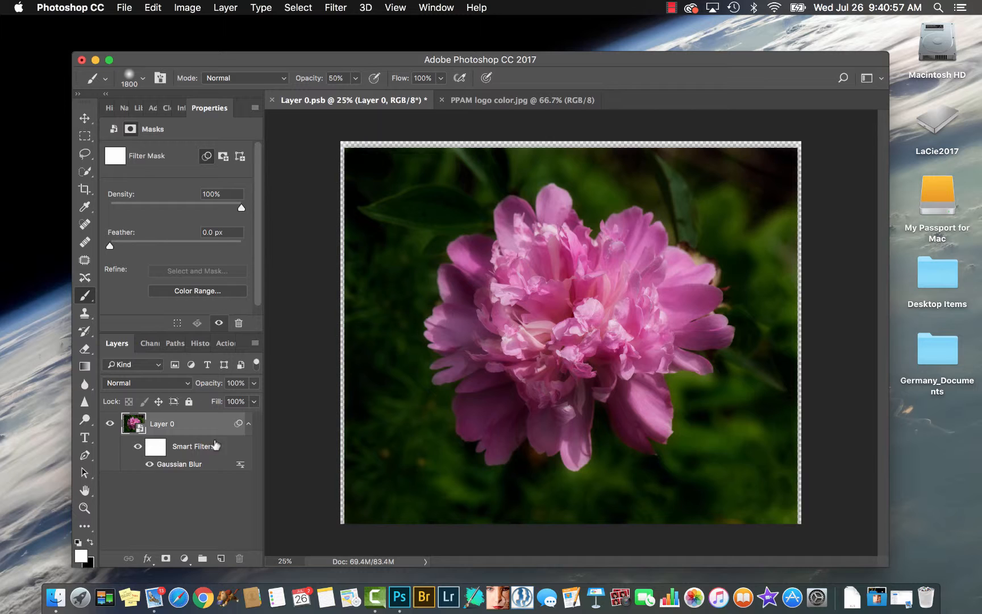
# Change the Gaussian Blur filter's blending to Overlay mode at 47% opacity.
pyautogui.doubleClick(240, 465)
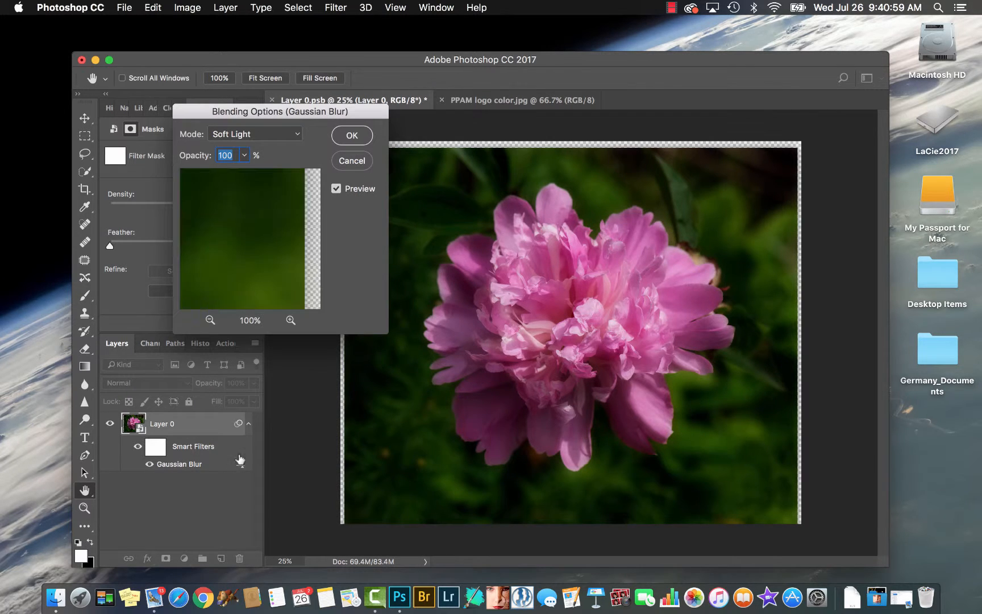
pyautogui.click(279, 134)
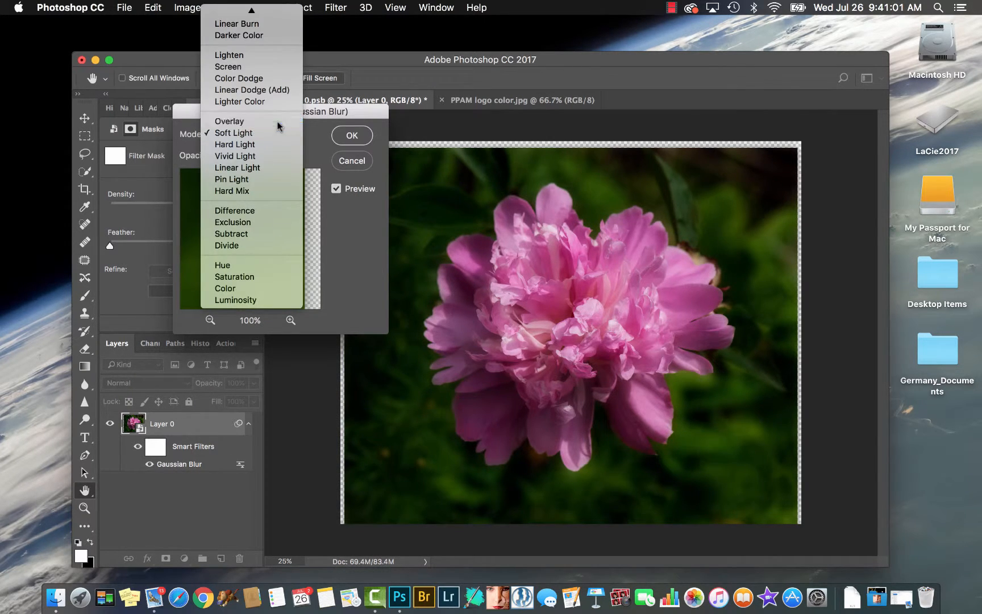
pyautogui.click(278, 121)
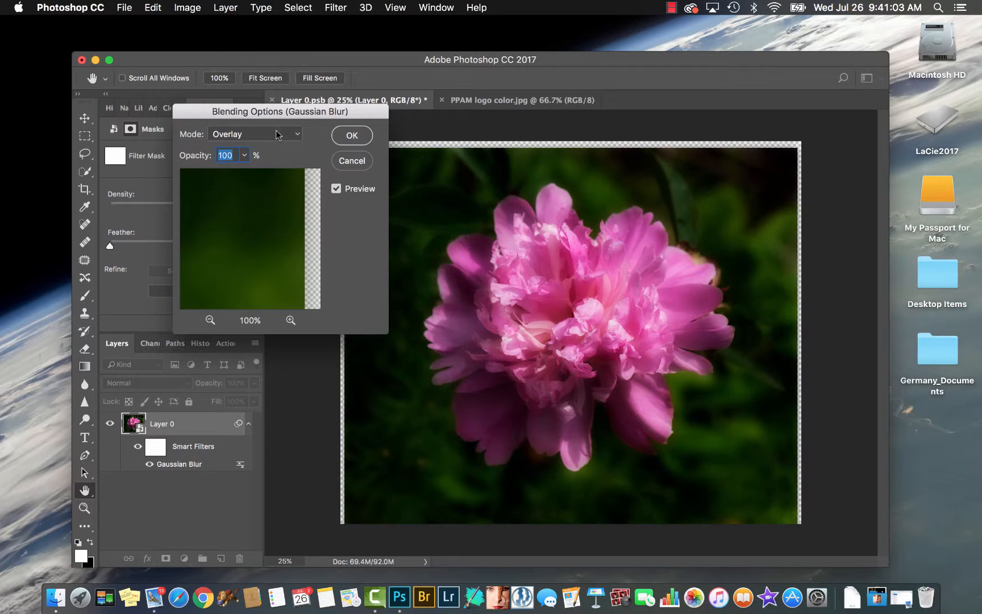
pyautogui.click(278, 135)
pyautogui.click(278, 136)
pyautogui.click(244, 155)
pyautogui.moveTo(244, 173); pyautogui.dragTo(210, 172)
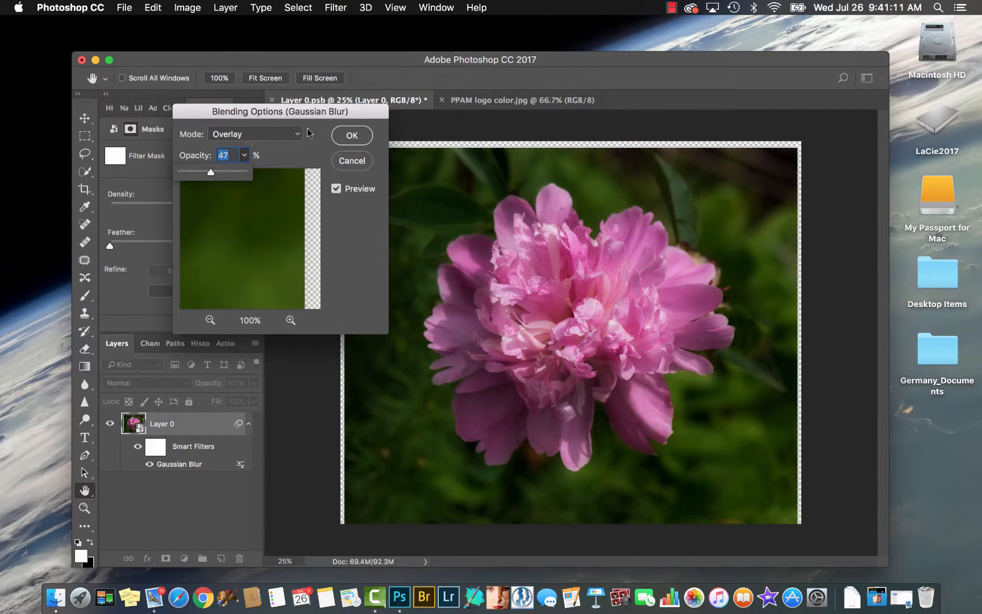
pyautogui.click(352, 135)
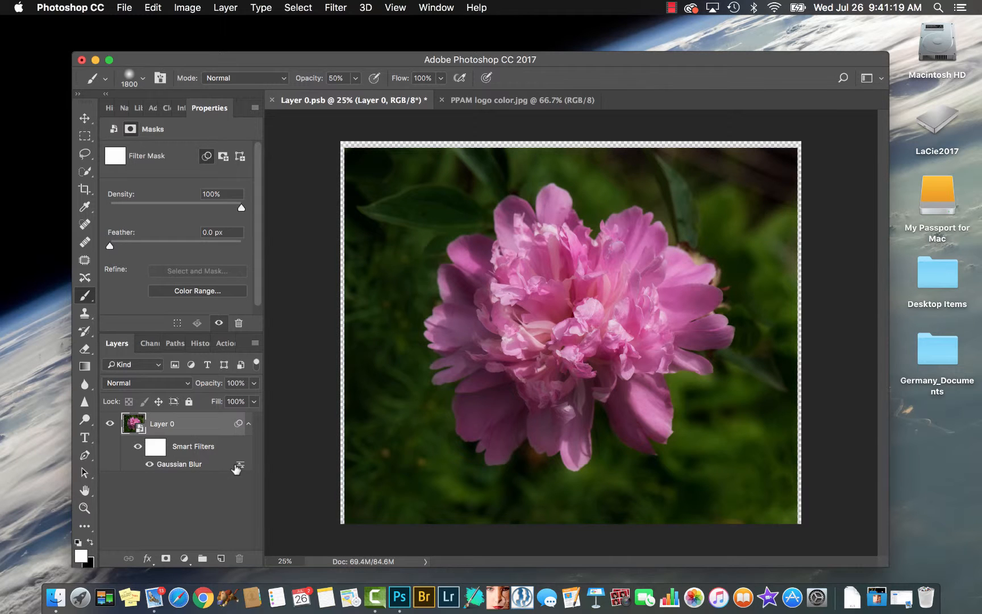
# Apply a Color Halftone smart filter to Layer 0 with an 8-pixel maximum radius and screen angles of 108, 162, 90 and 45 degrees.
pyautogui.click(334, 8)
pyautogui.moveTo(361, 212)
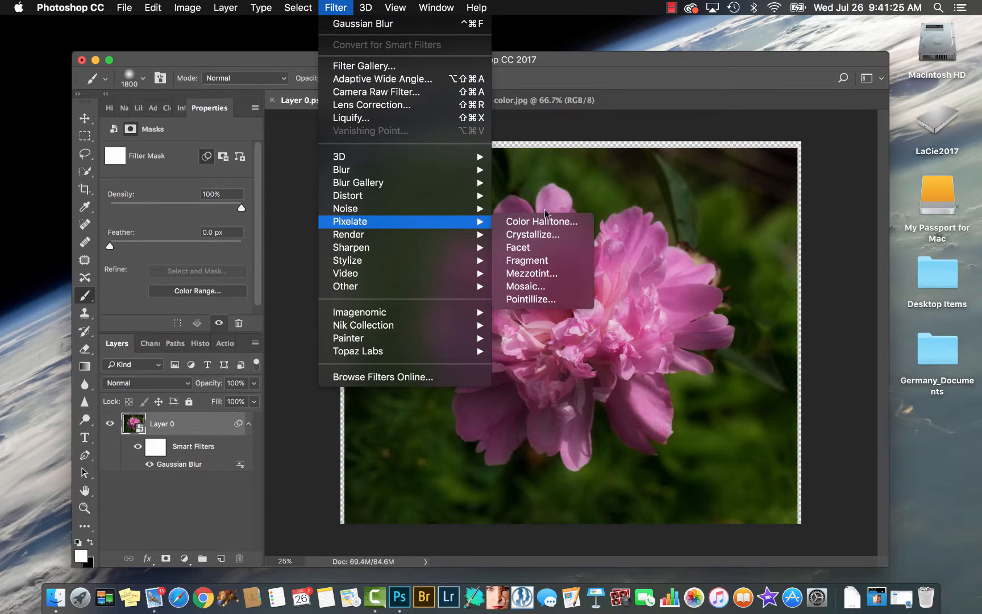
pyautogui.click(533, 221)
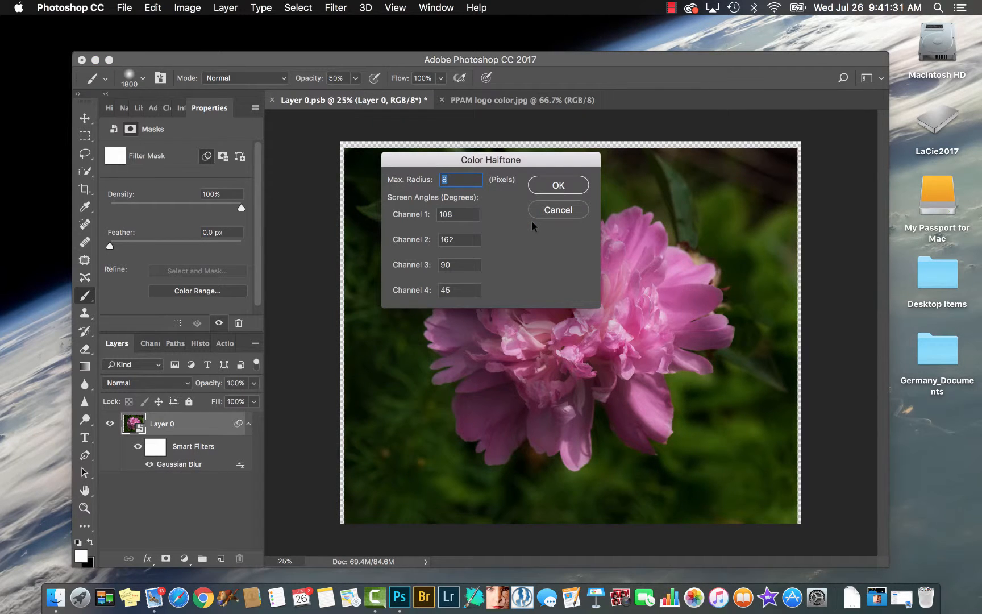
pyautogui.moveTo(540, 159); pyautogui.dragTo(349, 169)
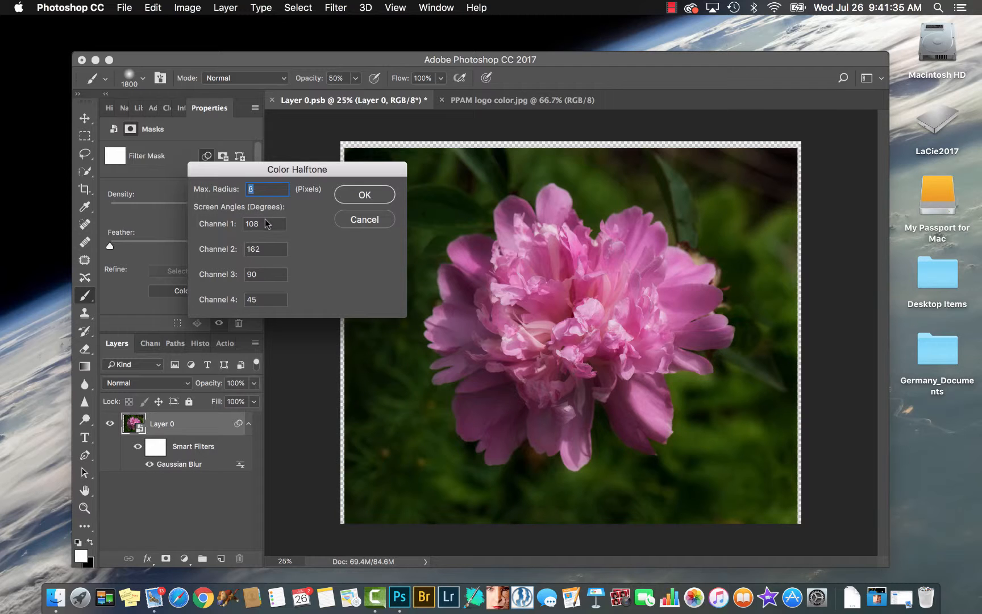
pyautogui.click(358, 197)
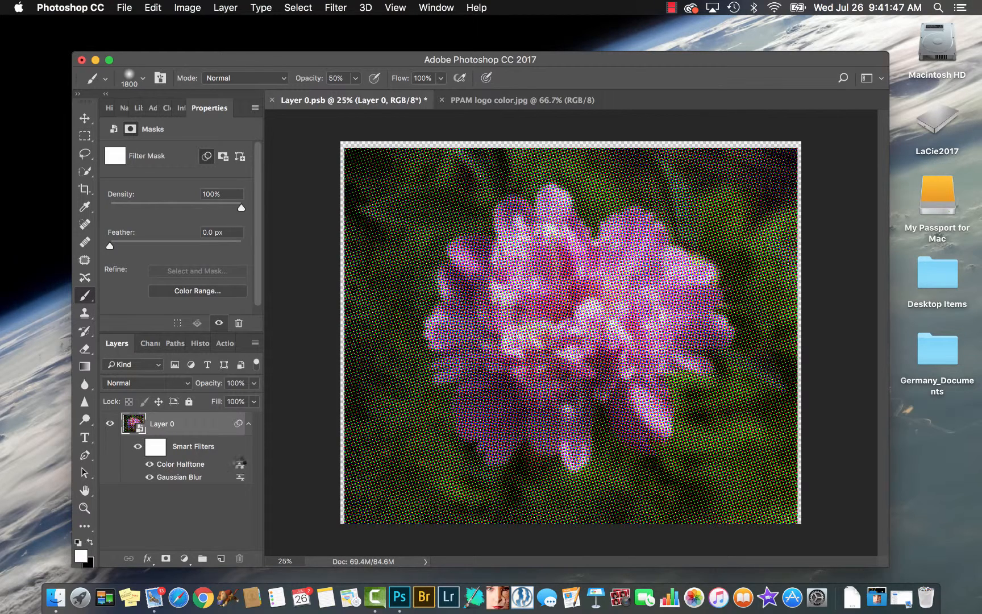
# Lower the Color Halftone filter's blending opacity to 52%, keeping the Normal blend mode.
pyautogui.doubleClick(239, 462)
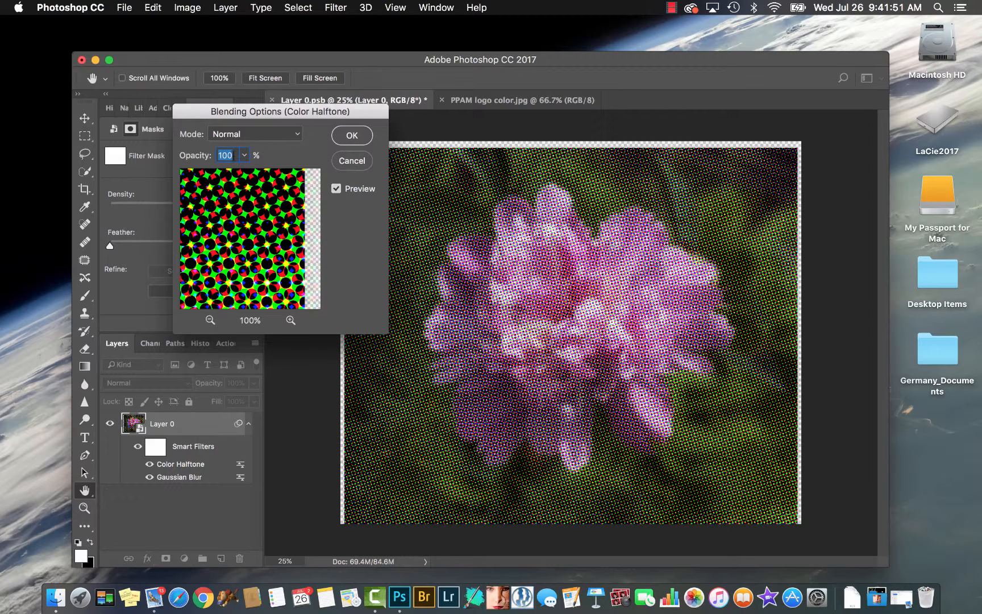
pyautogui.click(229, 156)
pyautogui.write('5')
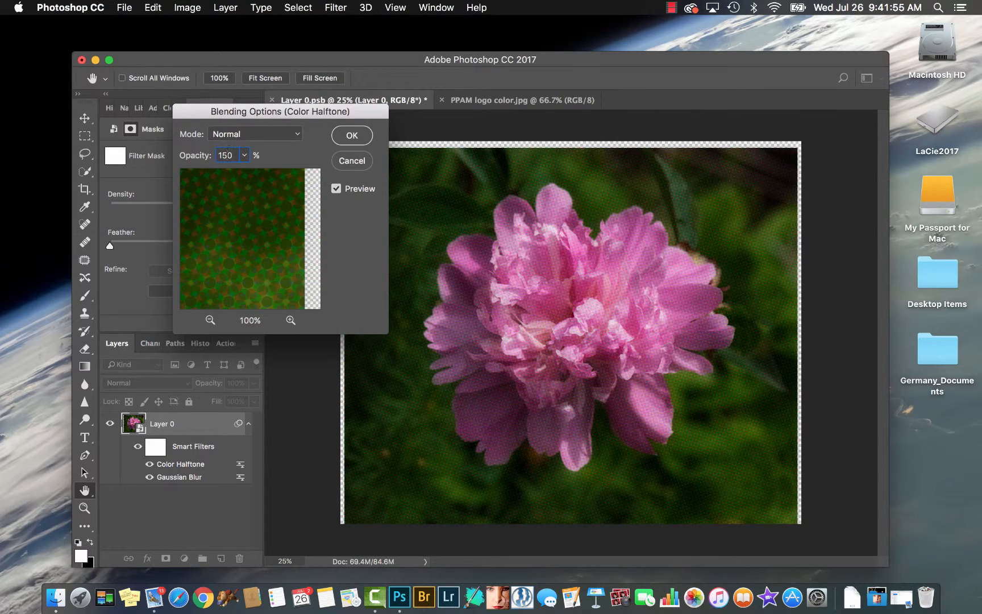
pyautogui.click(352, 135)
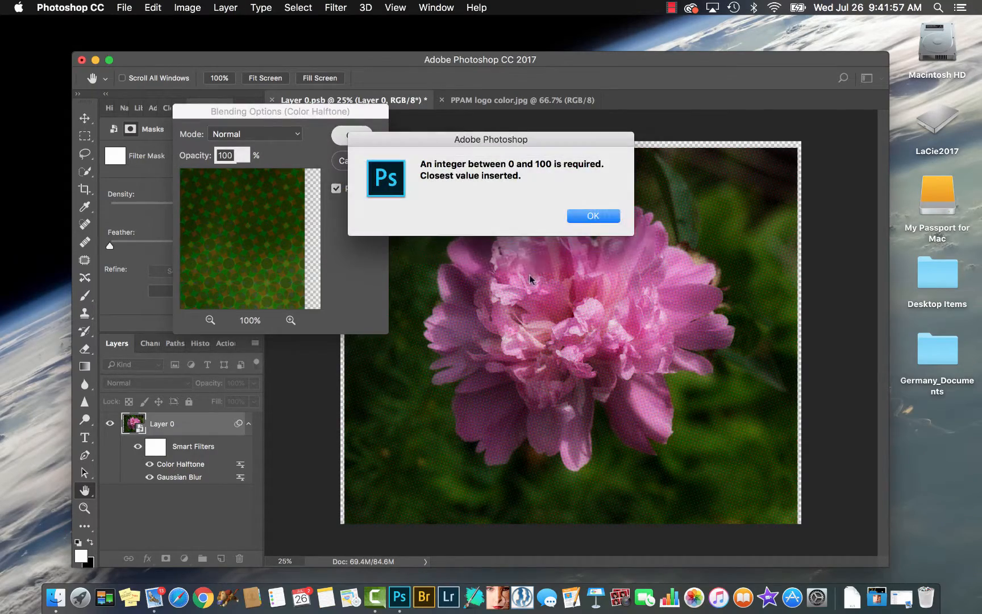
pyautogui.click(591, 216)
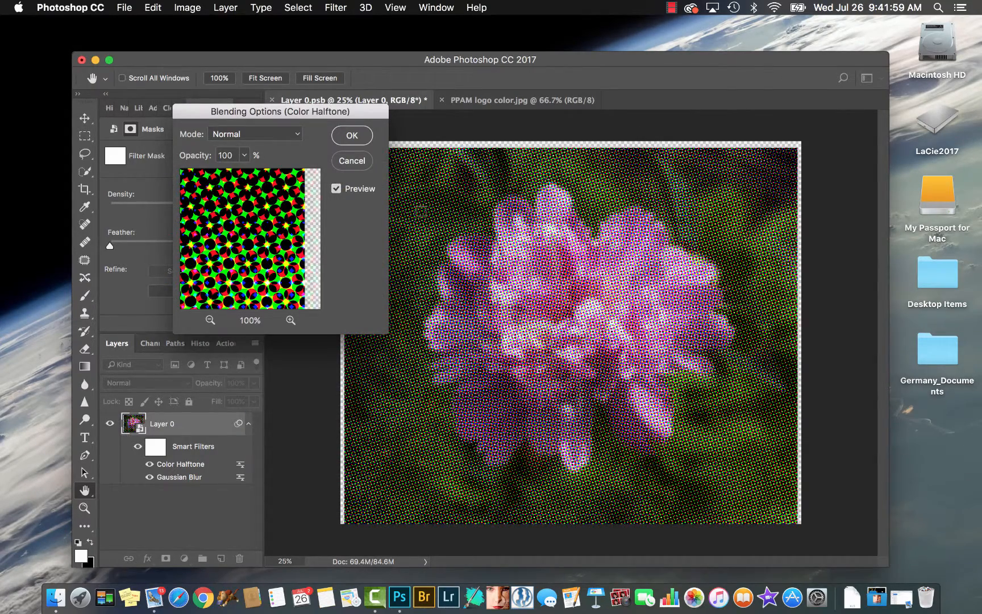
pyautogui.click(243, 155)
pyautogui.moveTo(244, 172); pyautogui.dragTo(213, 172)
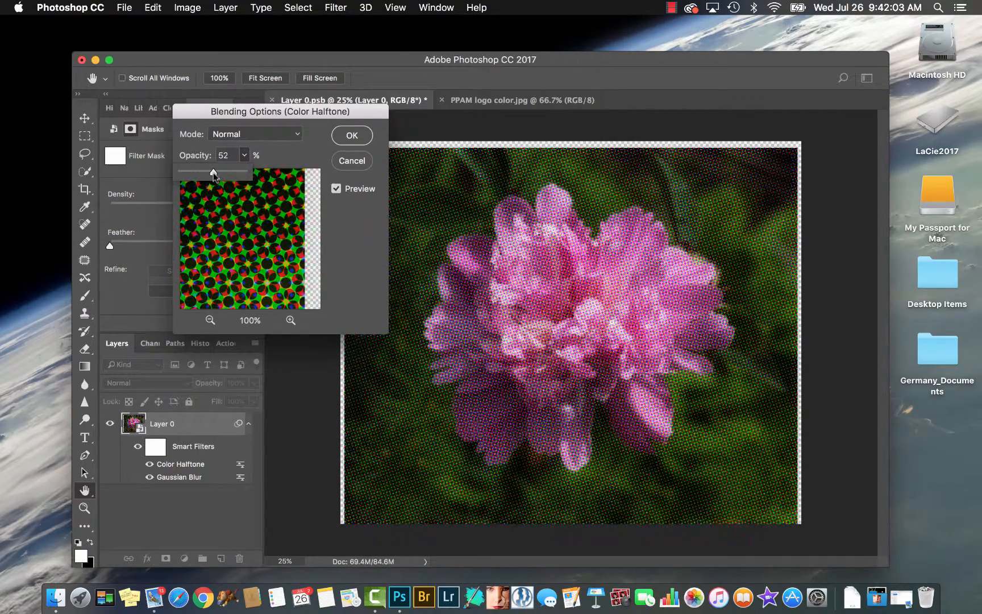
pyautogui.click(352, 135)
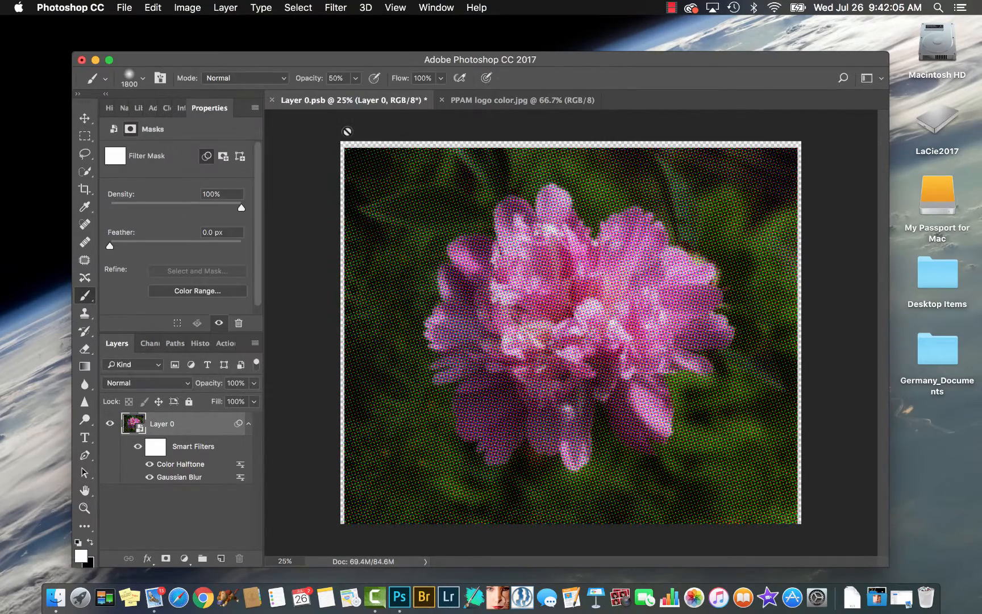
# Toggle the Gaussian Blur smart filter off and on to compare its effect, and hide the Color Halftone filter.
pyautogui.scroll(3, 594, 314)
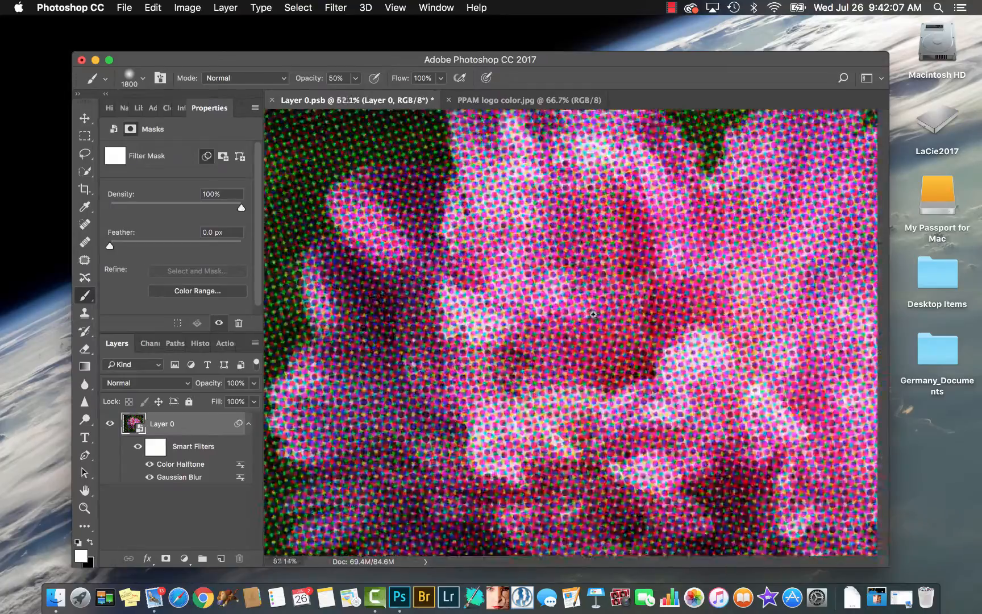
pyautogui.scroll(-4, 593, 314)
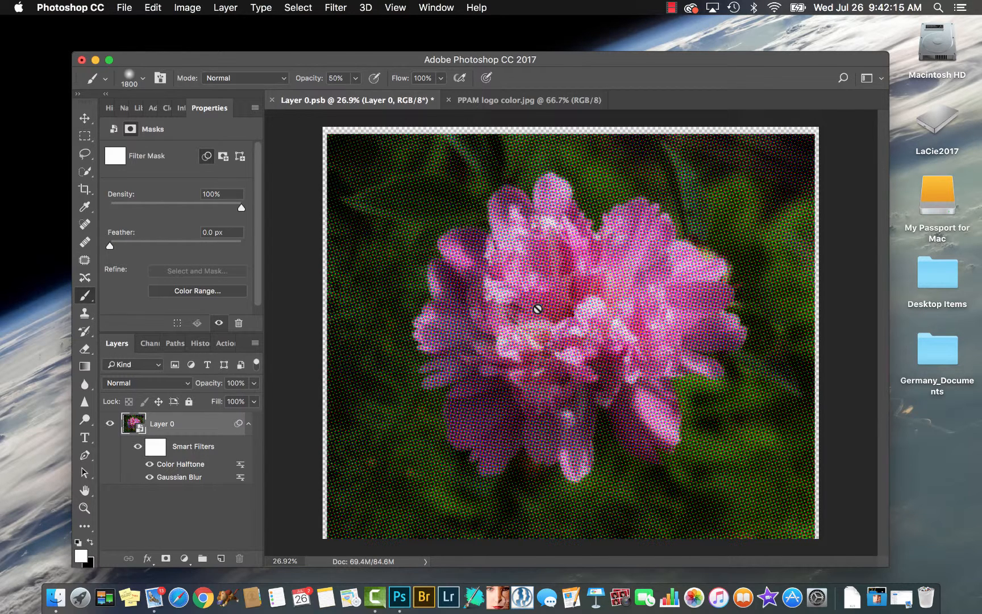
pyautogui.click(149, 478)
pyautogui.click(149, 478)
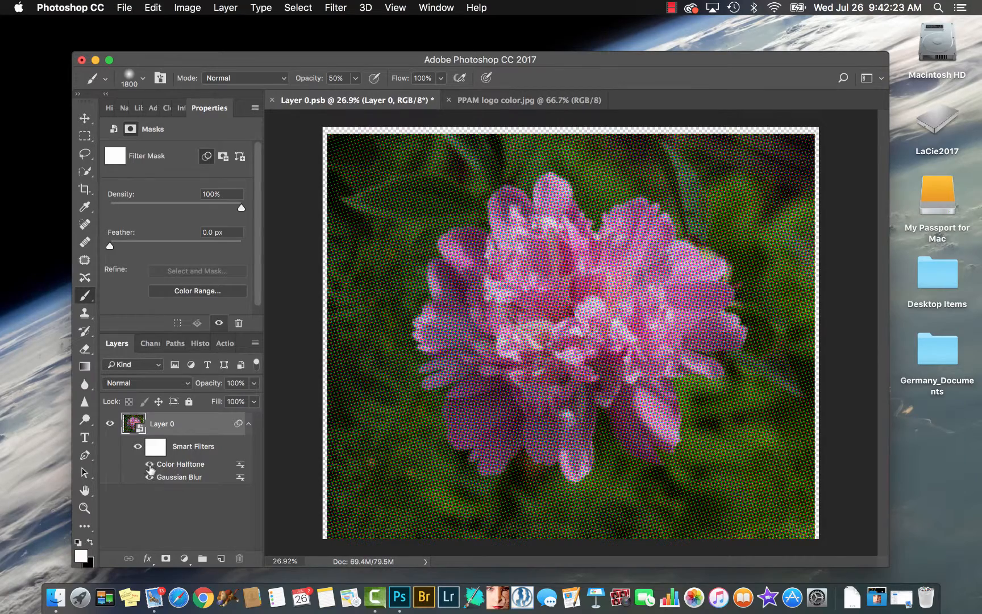
pyautogui.click(150, 465)
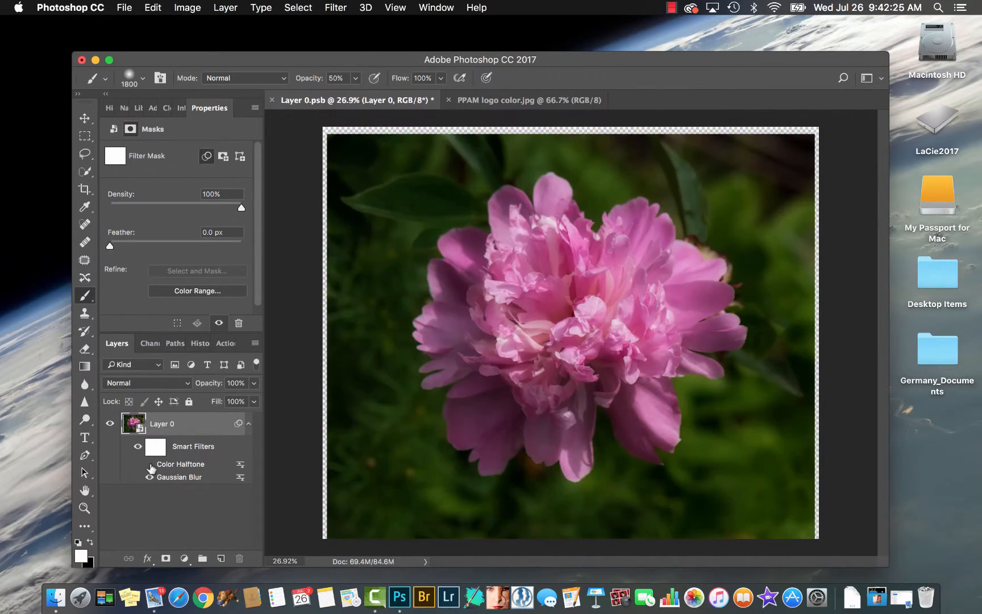